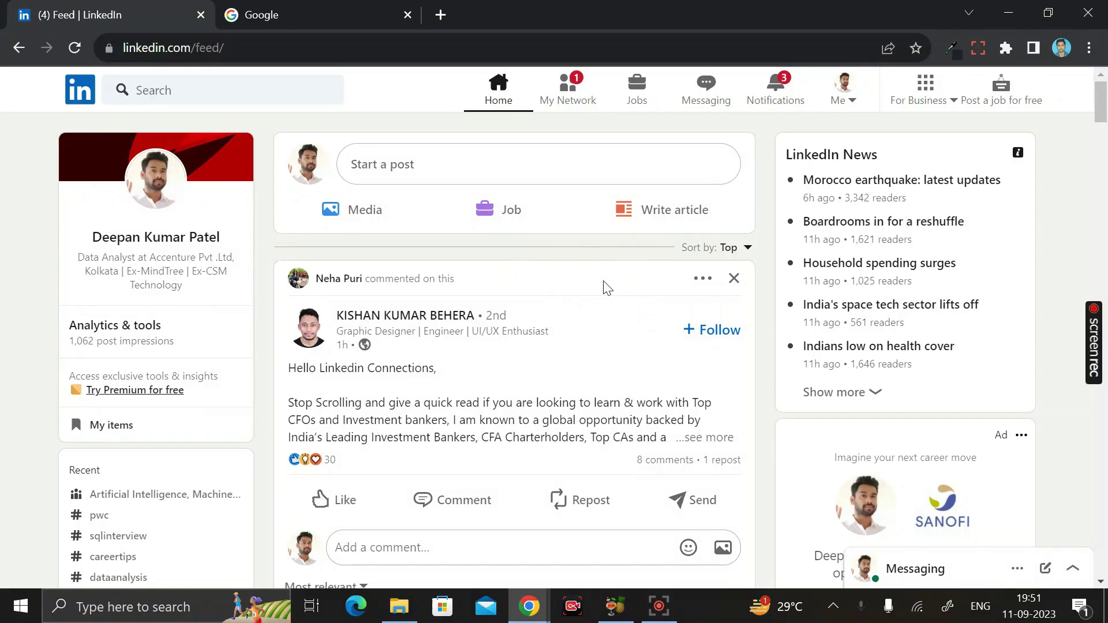
{"action": "scroll", "coordinate": [606, 288], "scroll_direction": "down", "scroll_amount": 5}
{"action": "scroll", "coordinate": [600, 289], "scroll_direction": "up", "scroll_amount": 5}
{"action": "scroll", "coordinate": [633, 330], "scroll_direction": "down", "scroll_amount": 1}
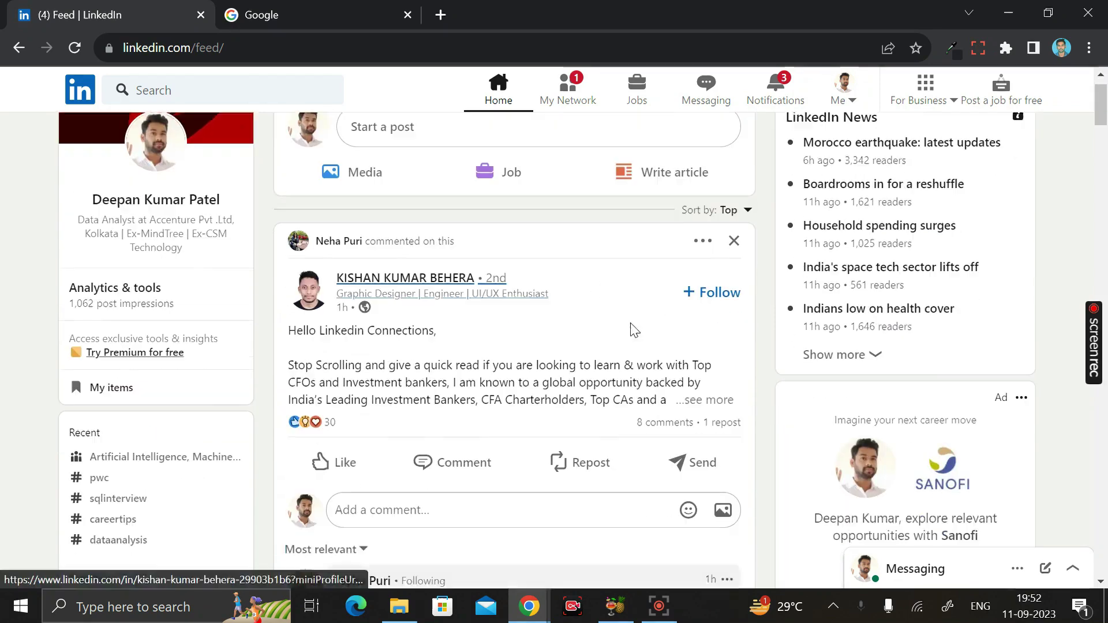
{"action": "scroll", "coordinate": [630, 330], "scroll_direction": "down", "scroll_amount": 5}
{"action": "scroll", "coordinate": [630, 329], "scroll_direction": "down", "scroll_amount": 5}
{"action": "scroll", "coordinate": [631, 329], "scroll_direction": "down", "scroll_amount": 5}
{"action": "scroll", "coordinate": [630, 330], "scroll_direction": "down", "scroll_amount": 5}
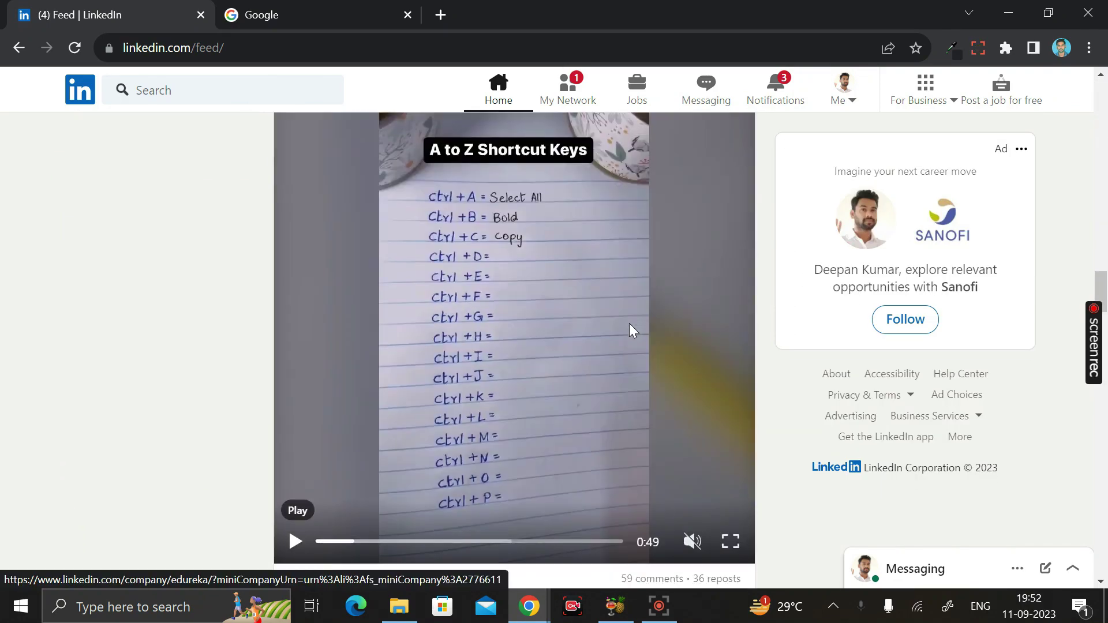
{"action": "scroll", "coordinate": [630, 330], "scroll_direction": "down", "scroll_amount": 4}
{"action": "scroll", "coordinate": [630, 329], "scroll_direction": "up", "scroll_amount": 4}
{"action": "scroll", "coordinate": [510, 452], "scroll_direction": "up", "scroll_amount": 3}
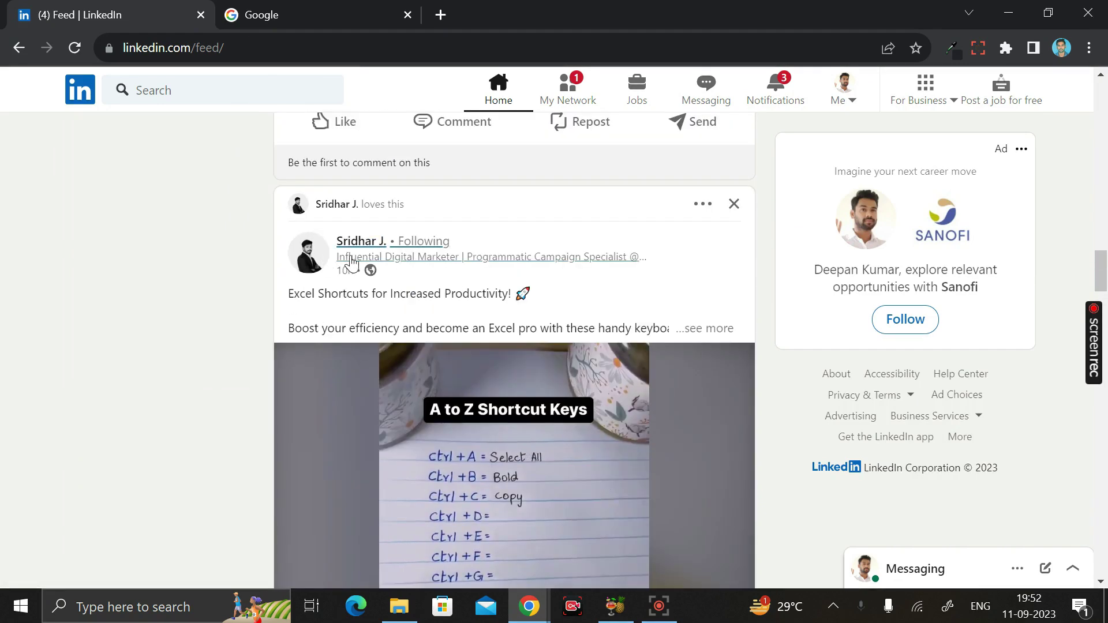
{"action": "scroll", "coordinate": [707, 285], "scroll_direction": "down", "scroll_amount": 1}
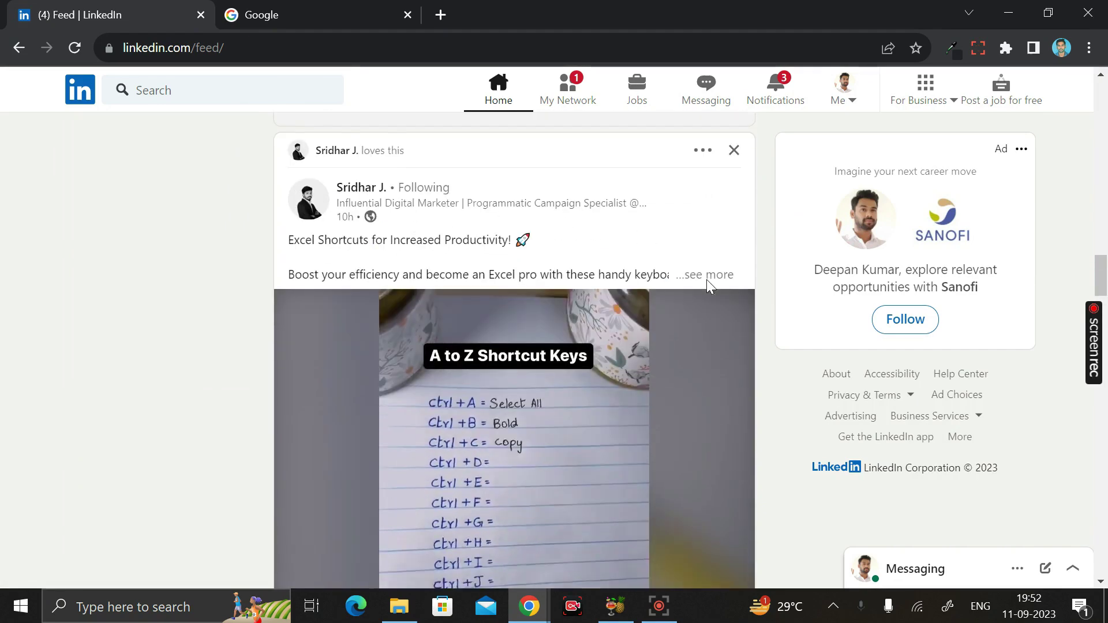
{"action": "scroll", "coordinate": [706, 280], "scroll_direction": "down", "scroll_amount": 3}
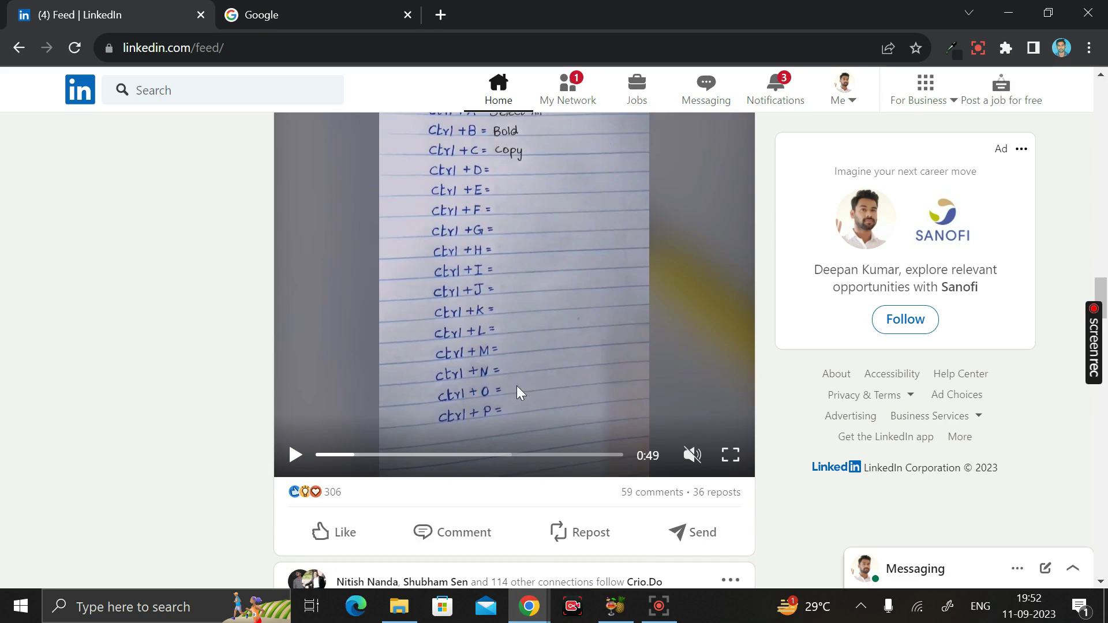
{"action": "scroll", "coordinate": [517, 385], "scroll_direction": "up", "scroll_amount": 1}
{"action": "scroll", "coordinate": [517, 385], "scroll_direction": "up", "scroll_amount": 1}
{"action": "scroll", "coordinate": [517, 385], "scroll_direction": "down", "scroll_amount": 1}
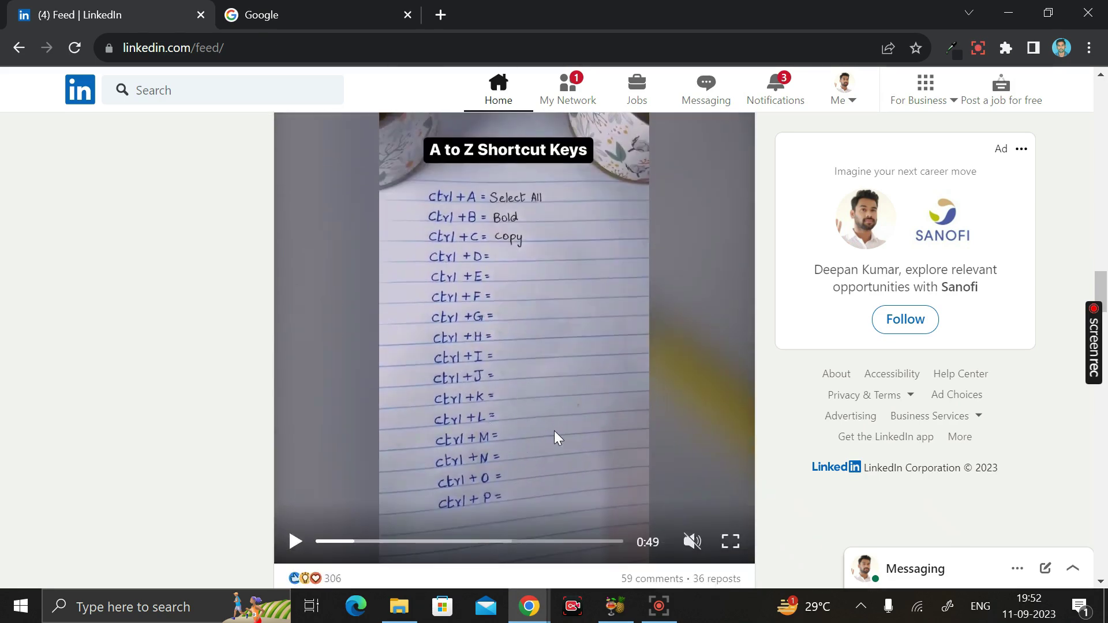
{"action": "scroll", "coordinate": [555, 431], "scroll_direction": "up", "scroll_amount": 2}
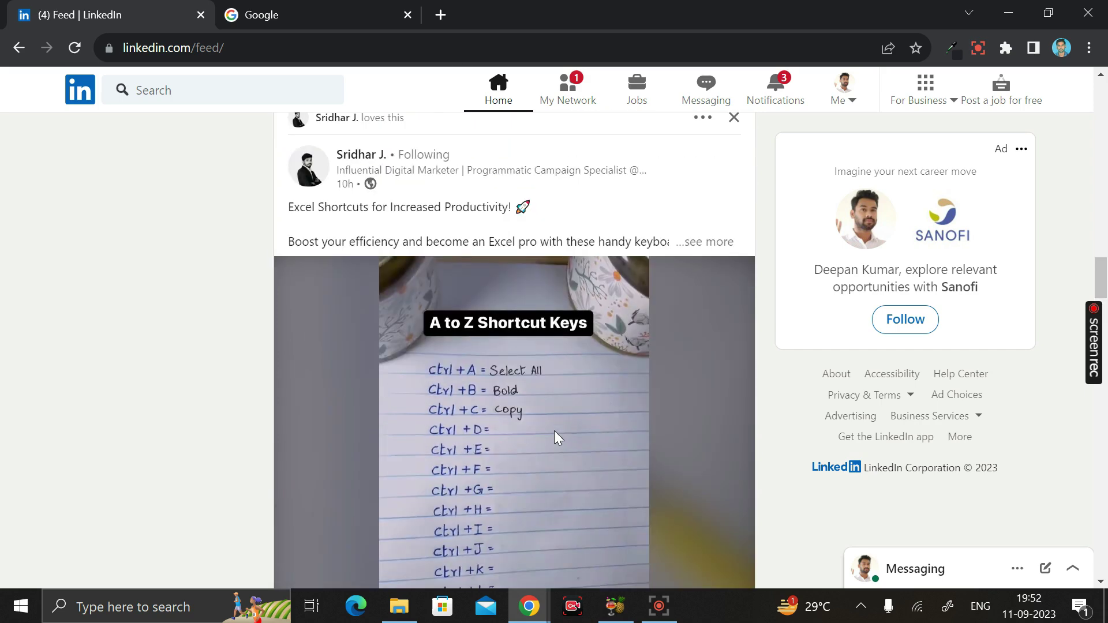
{"action": "scroll", "coordinate": [667, 303], "scroll_direction": "up", "scroll_amount": 1}
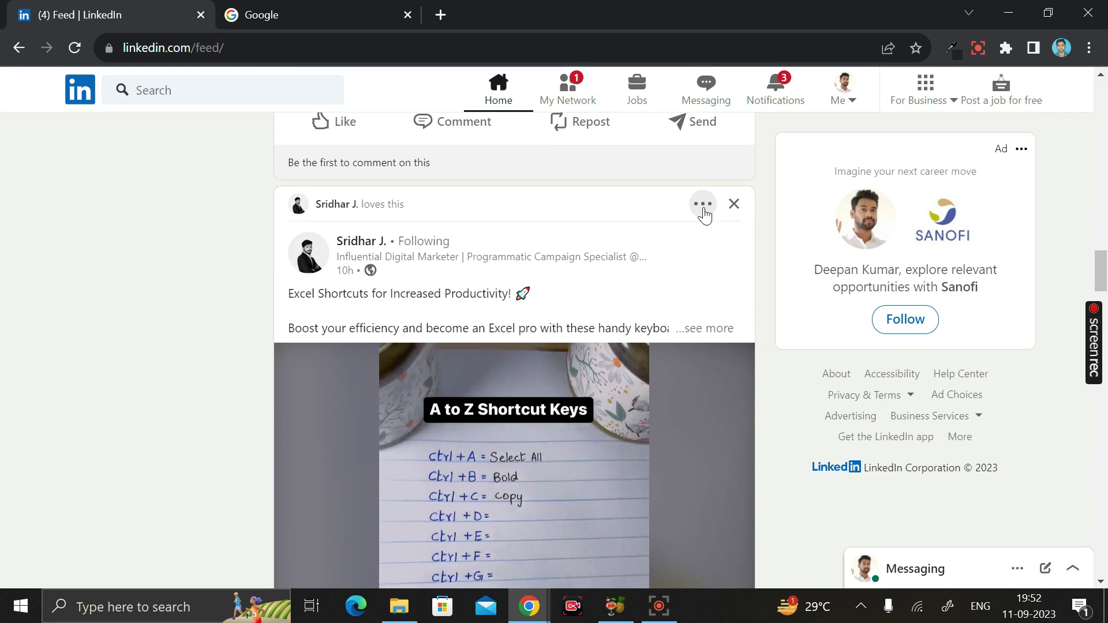
- Copy the Excel Shortcuts post's link from its '...' menu and return to Google
{"action": "left_click", "coordinate": [703, 214]}
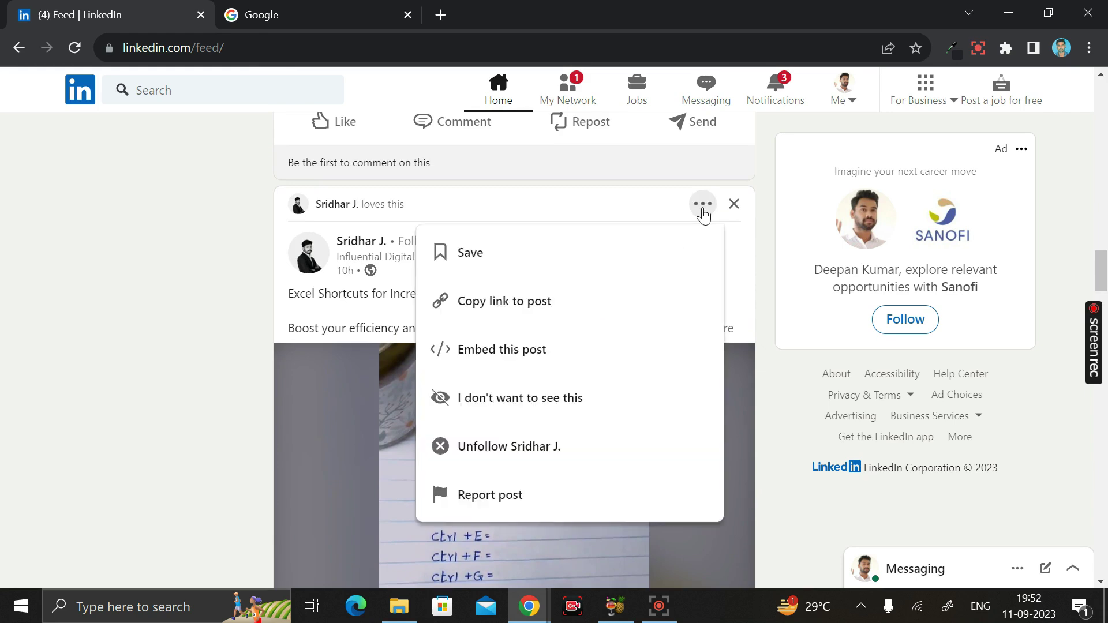
{"action": "left_click", "coordinate": [528, 312]}
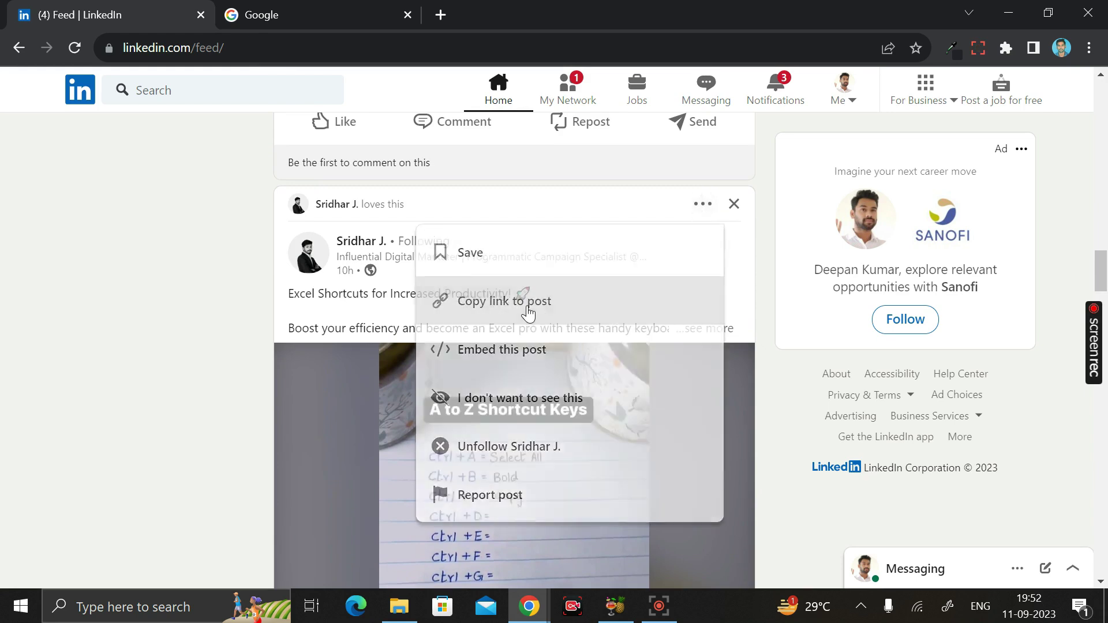
{"action": "left_click", "coordinate": [297, 10]}
- Search 'linkedin video download' and open the 'Download Linkedin Videos Online' Experts PHP result
{"action": "left_click", "coordinate": [423, 250]}
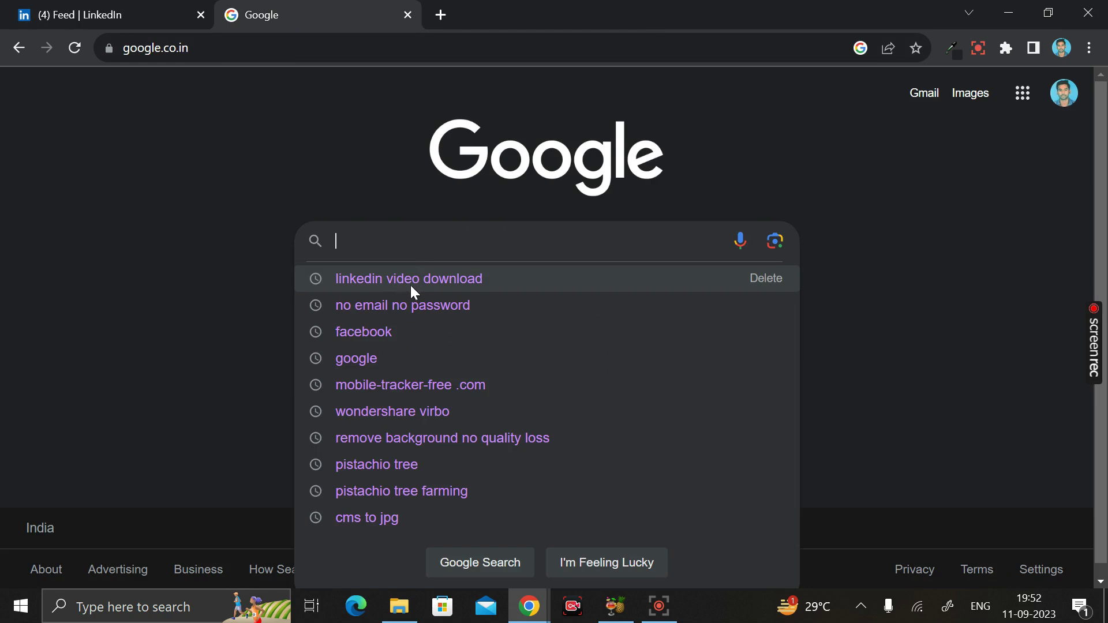
{"action": "left_click", "coordinate": [438, 278]}
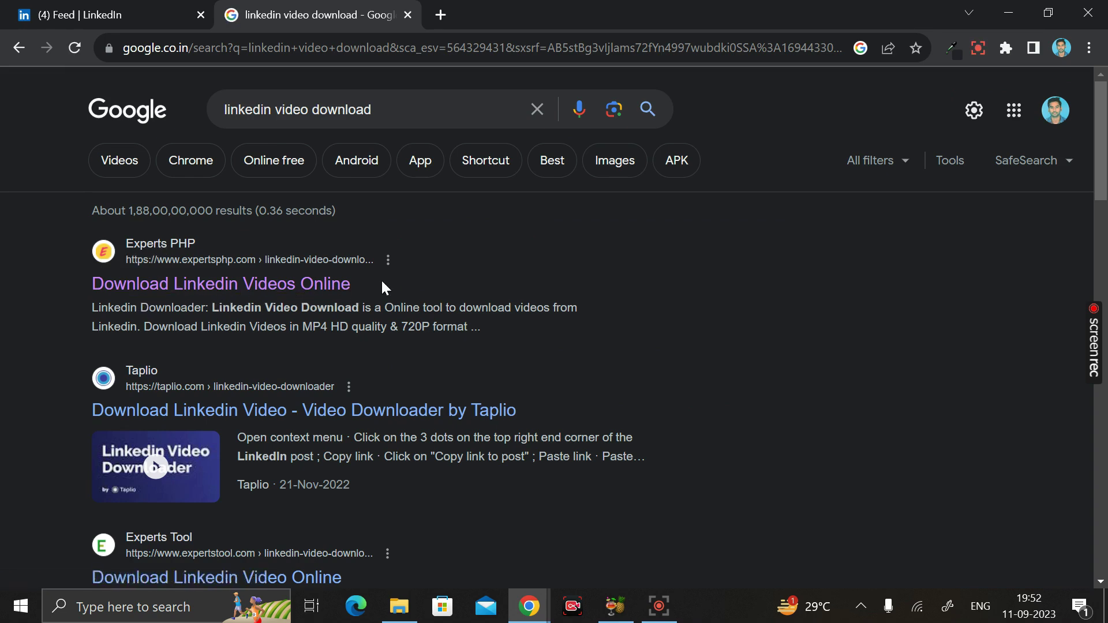
{"action": "scroll", "coordinate": [381, 280], "scroll_direction": "down", "scroll_amount": 1}
{"action": "scroll", "coordinate": [381, 279], "scroll_direction": "up", "scroll_amount": 1}
{"action": "left_click", "coordinate": [212, 286]}
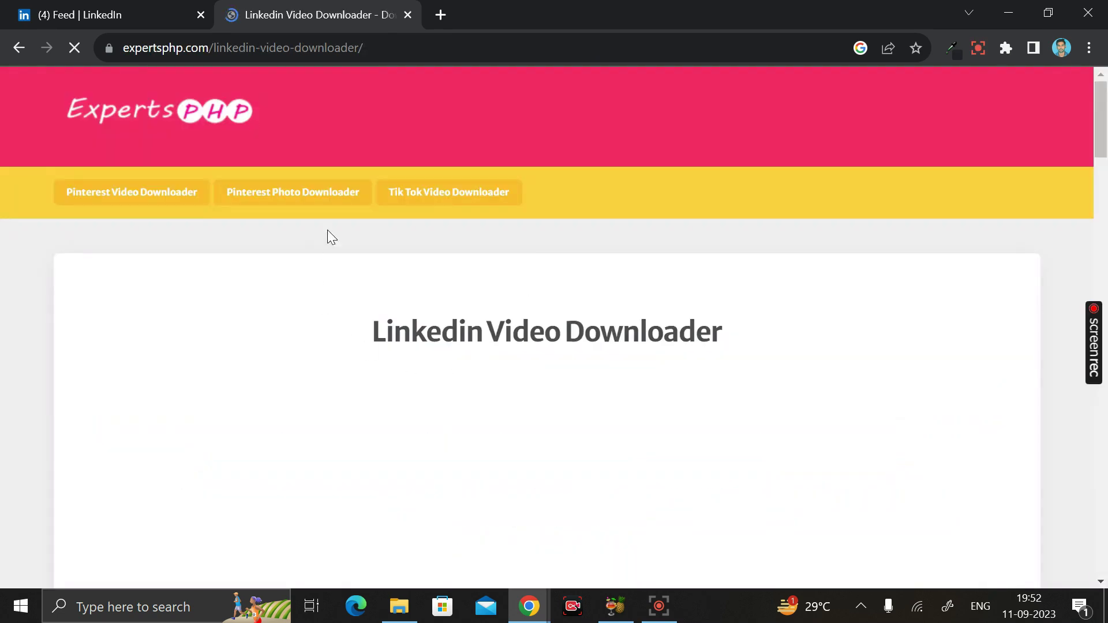
{"action": "scroll", "coordinate": [751, 297], "scroll_direction": "down", "scroll_amount": 2}
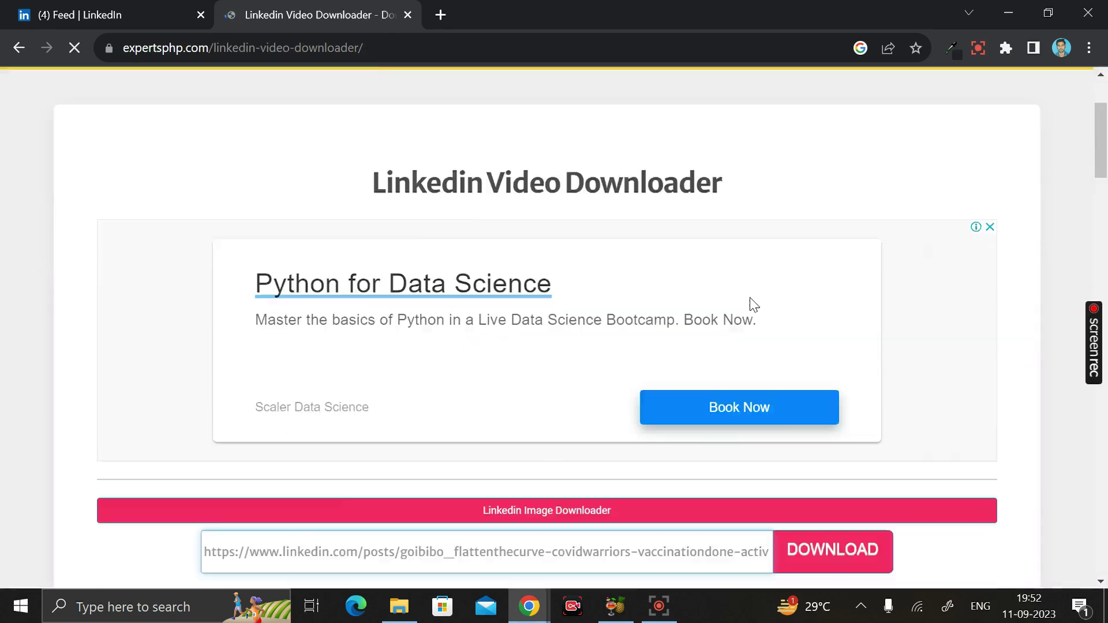
{"action": "scroll", "coordinate": [751, 296], "scroll_direction": "down", "scroll_amount": 2}
{"action": "scroll", "coordinate": [668, 207], "scroll_direction": "down", "scroll_amount": 5}
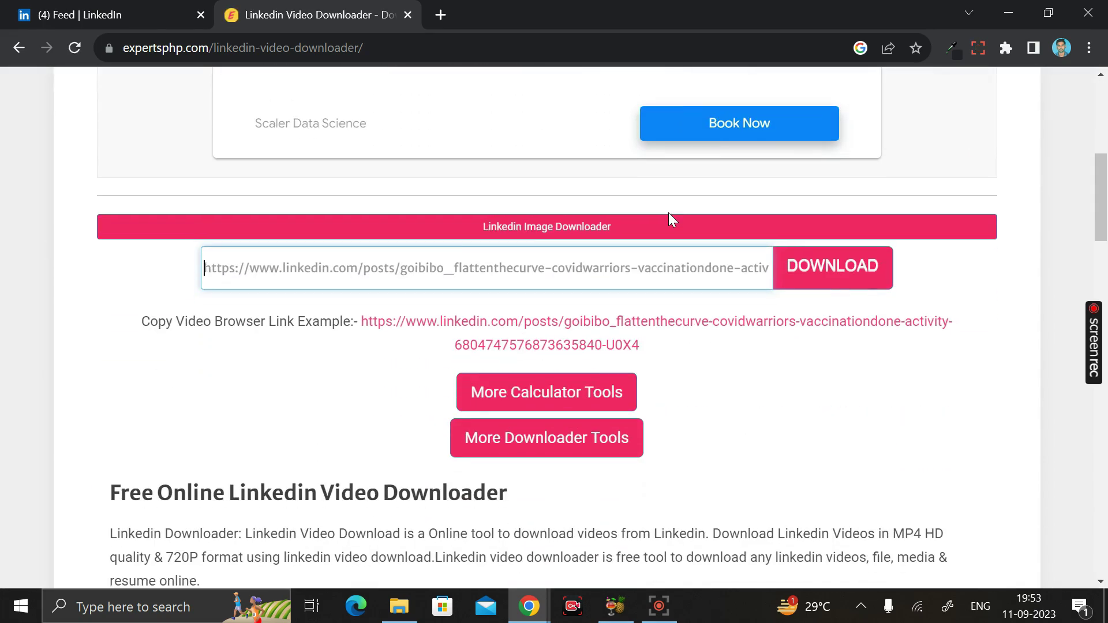
- Paste the copied Excel shortcuts post link into ExpertsPHP and submit it
{"action": "left_click", "coordinate": [347, 271]}
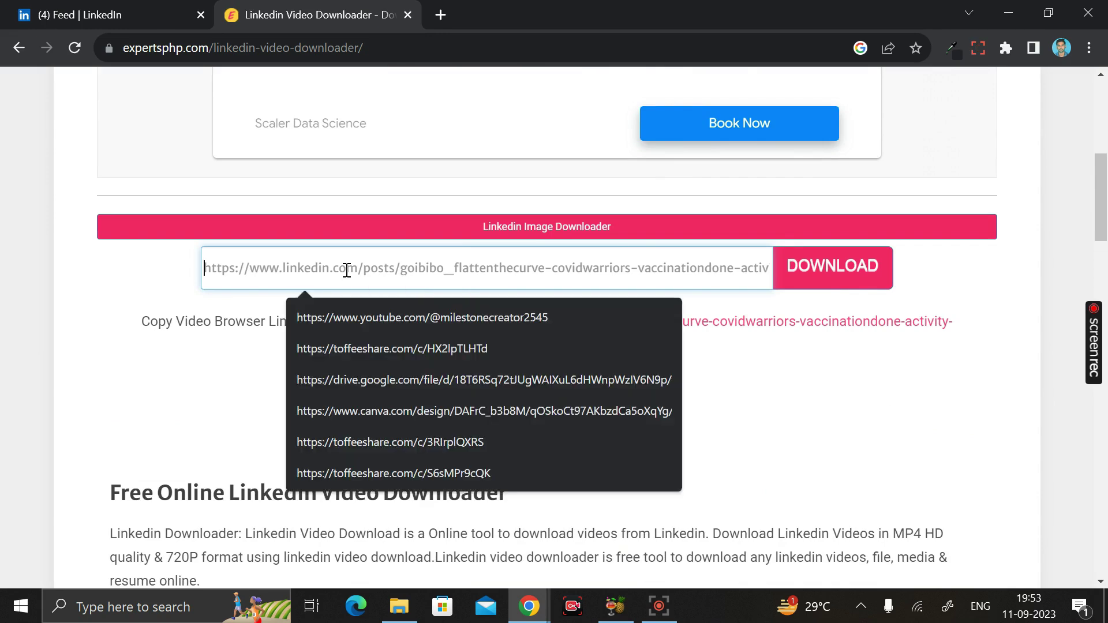
{"action": "key", "text": "ctrl+v"}
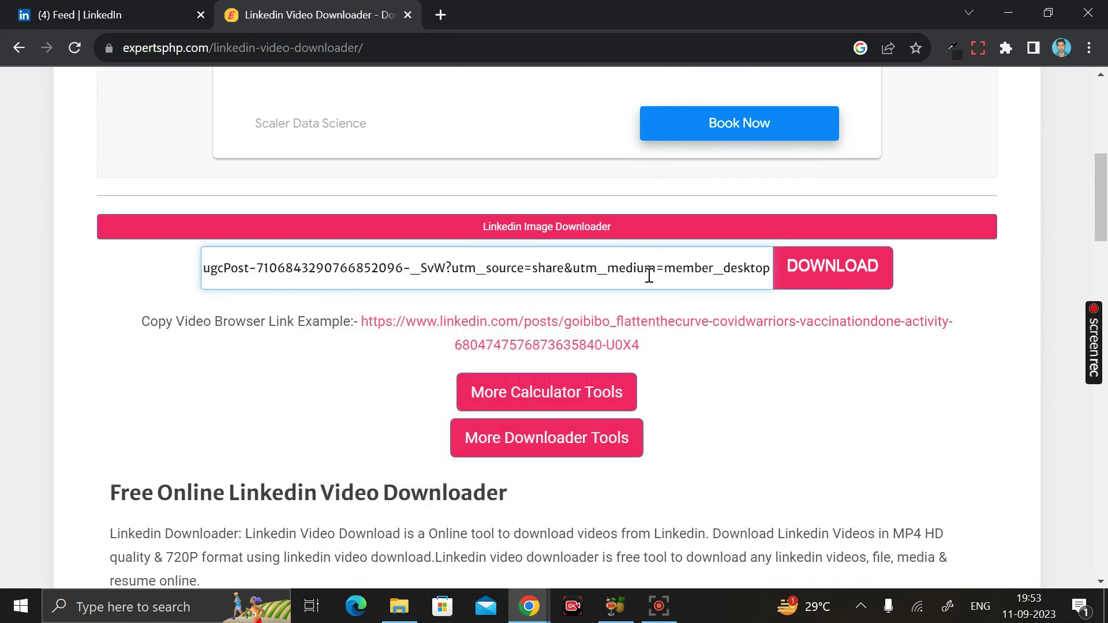
{"action": "left_click", "coordinate": [837, 275]}
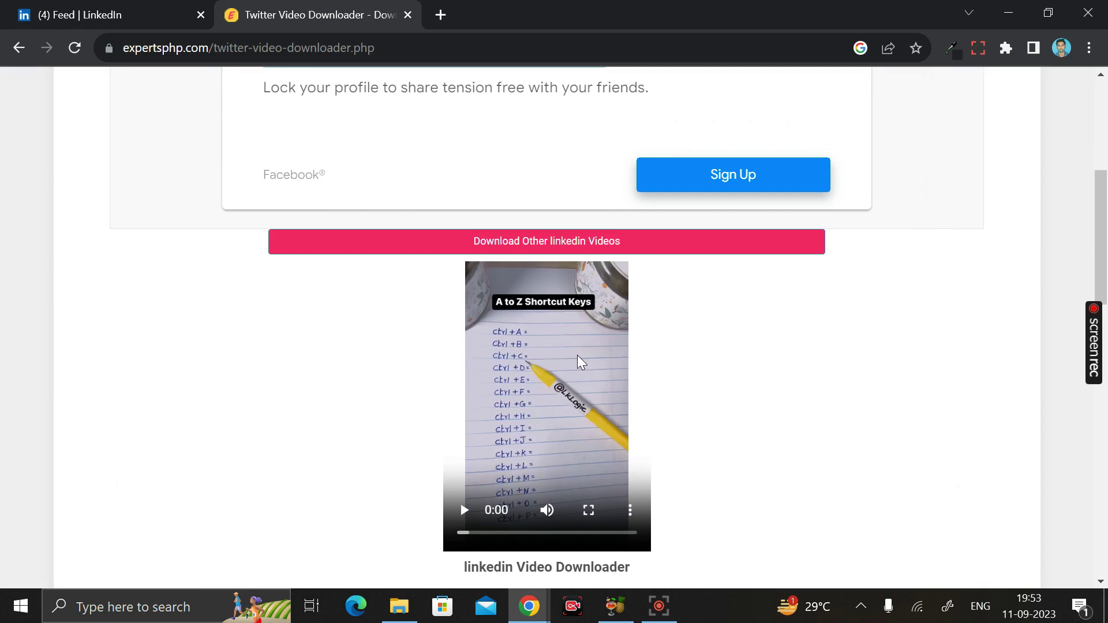
{"action": "scroll", "coordinate": [674, 337], "scroll_direction": "down", "scroll_amount": 3}
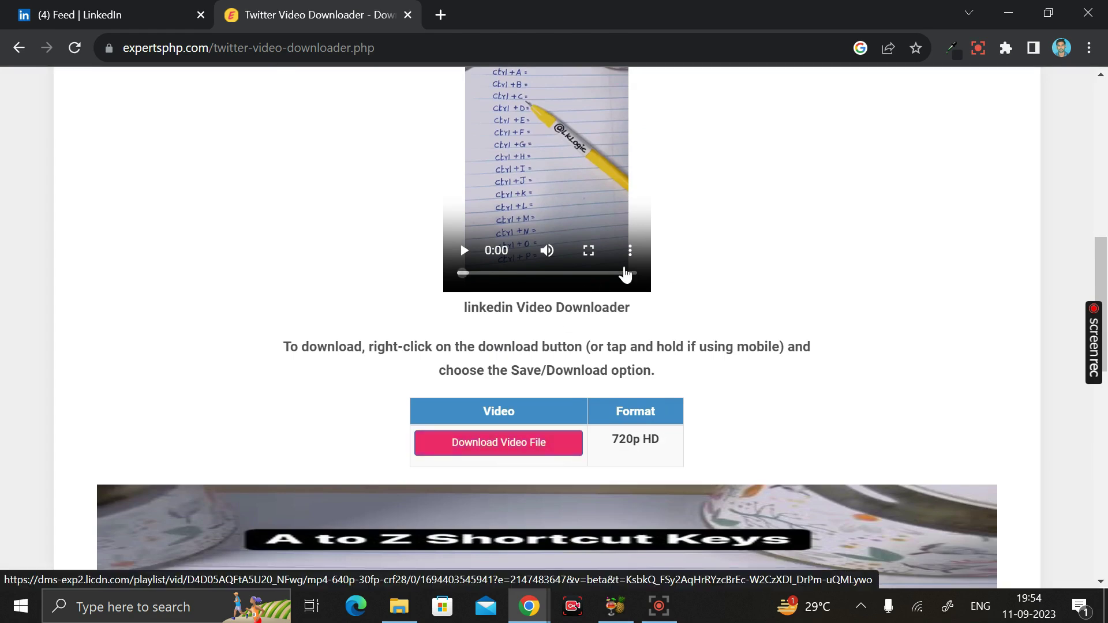
- Download the A to Z Shortcut Keys video from the player's three-dot menu
{"action": "left_click", "coordinate": [631, 252]}
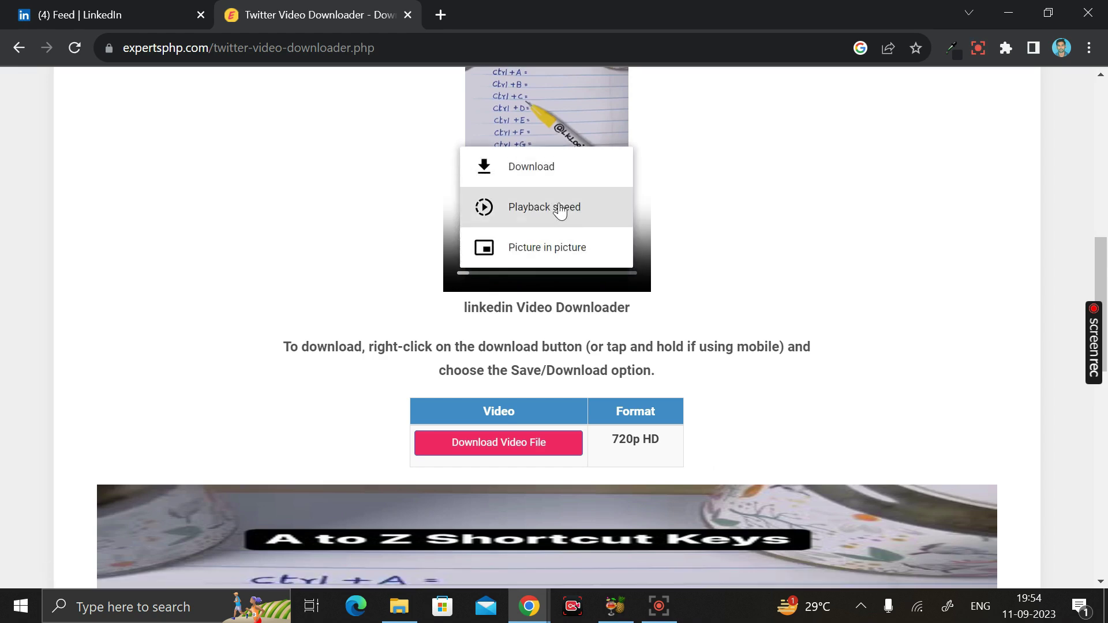
{"action": "left_click", "coordinate": [547, 167]}
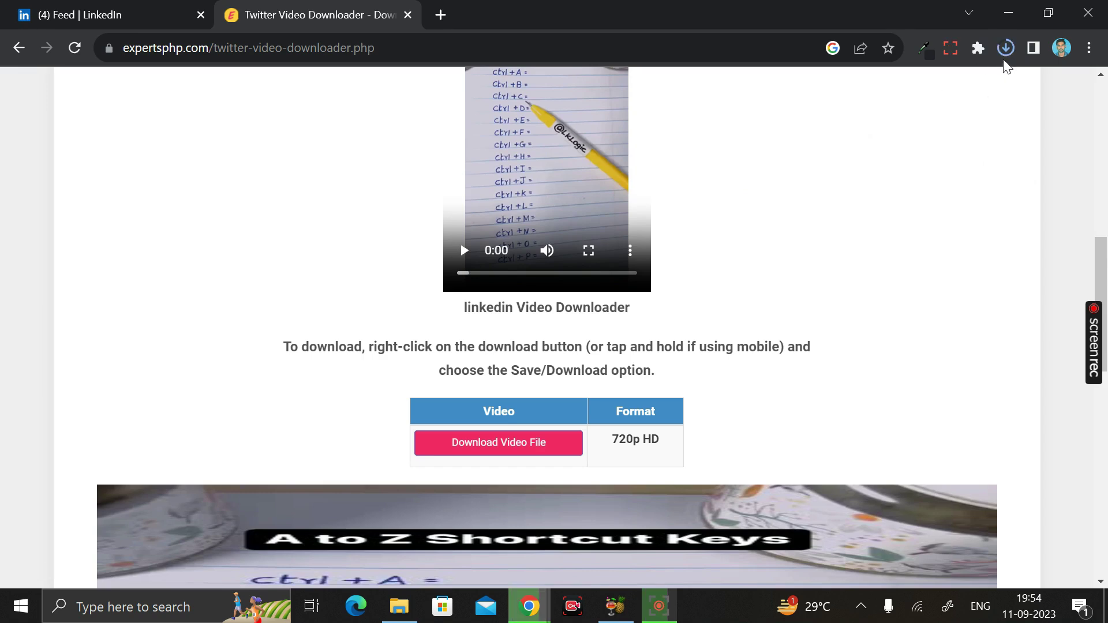
- Show 1694403545941.mp4 in its folder from Chrome's Recent Downloads
{"action": "left_click", "coordinate": [1005, 48]}
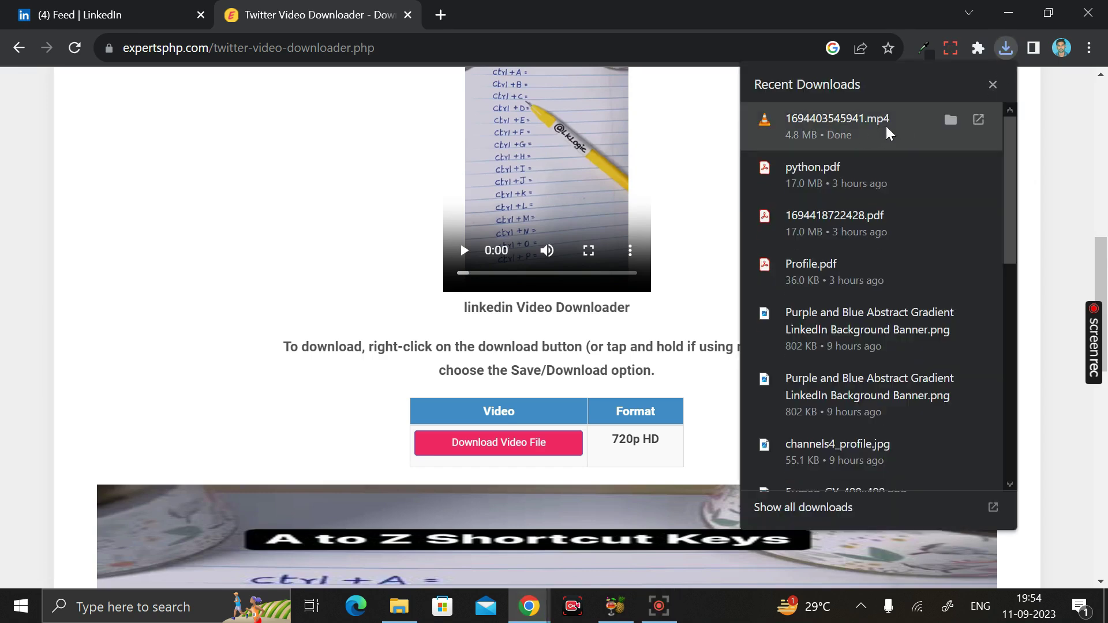
{"action": "left_click", "coordinate": [952, 119]}
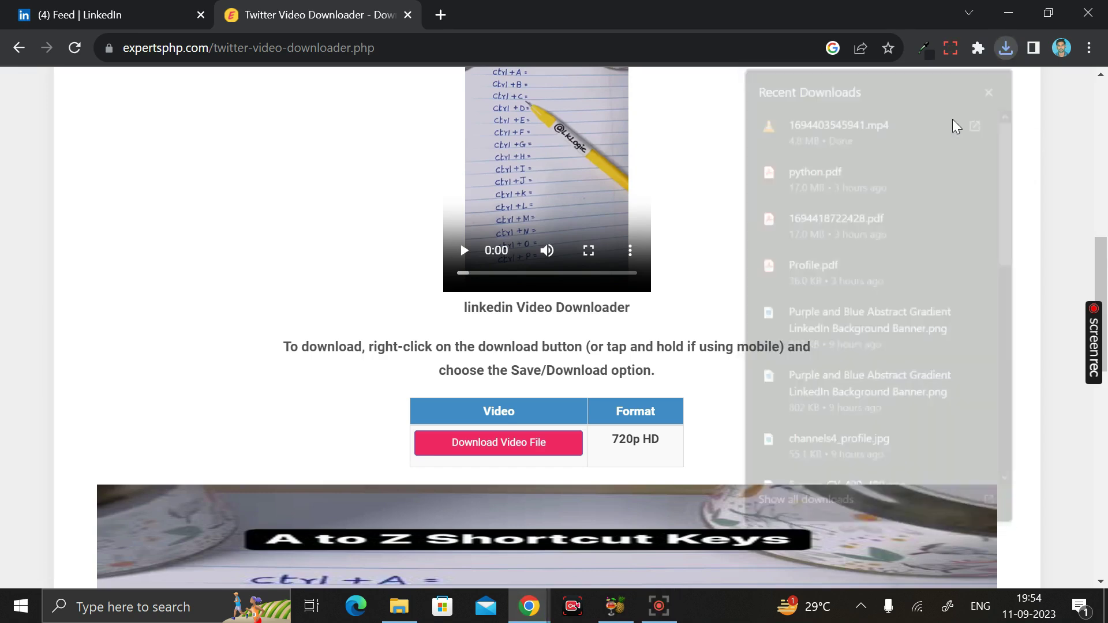